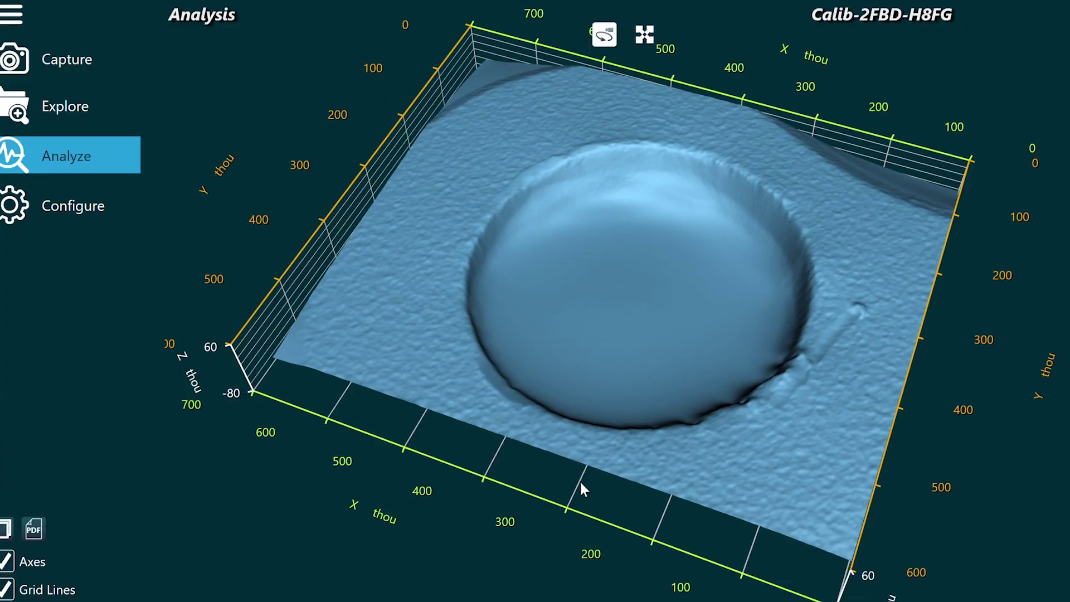
- Orbit the Flushiness-005 3D surface to view the seam pit from another angle
{"action": "mouse_move", "coordinate": [668, 525]}
{"action": "left_mouse_down"}
{"action": "mouse_move", "coordinate": [916, 415]}
{"action": "mouse_move", "coordinate": [660, 566]}
{"action": "left_mouse_up"}
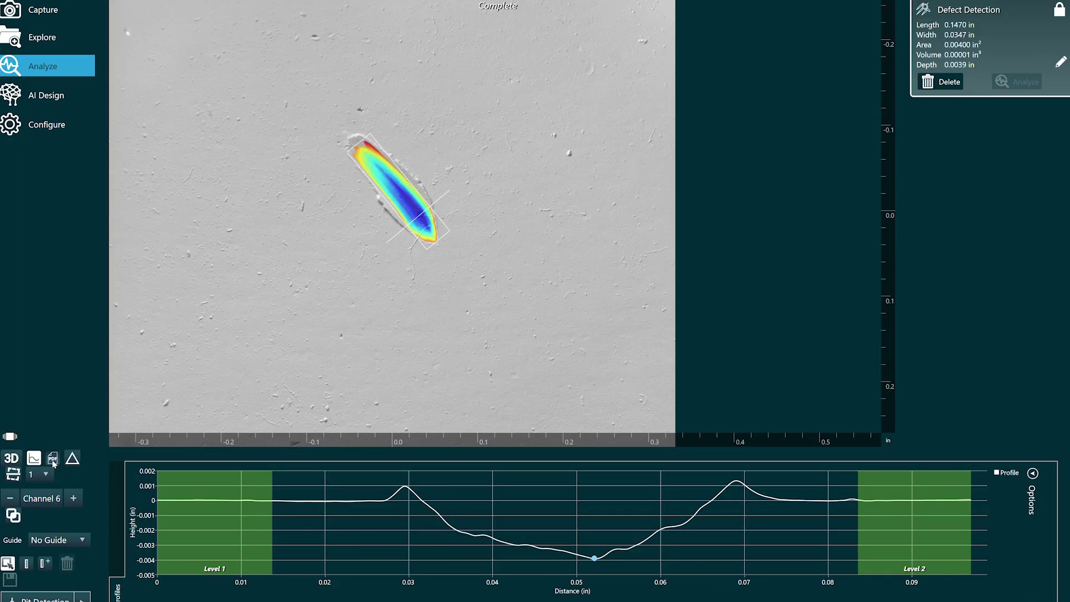
- Bring up the printable Scratch-003 defect detection report (0.147 in length, 0.0347 in width, 0.0039 in depth)
{"action": "left_click", "coordinate": [51, 460]}
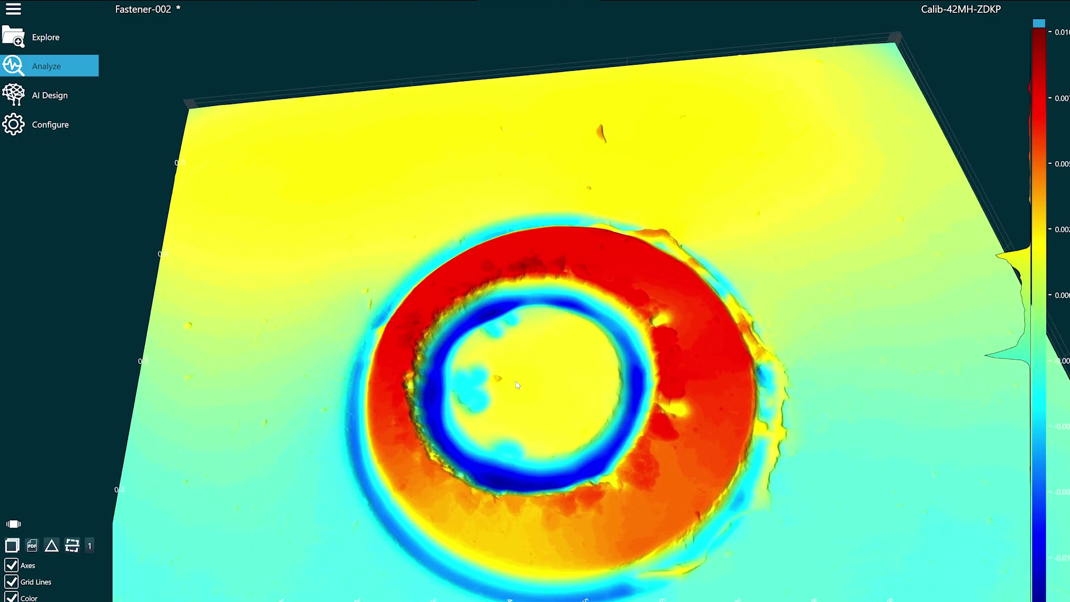
{"action": "scroll", "coordinate": [516, 385], "scroll_direction": "up", "scroll_amount": 2}
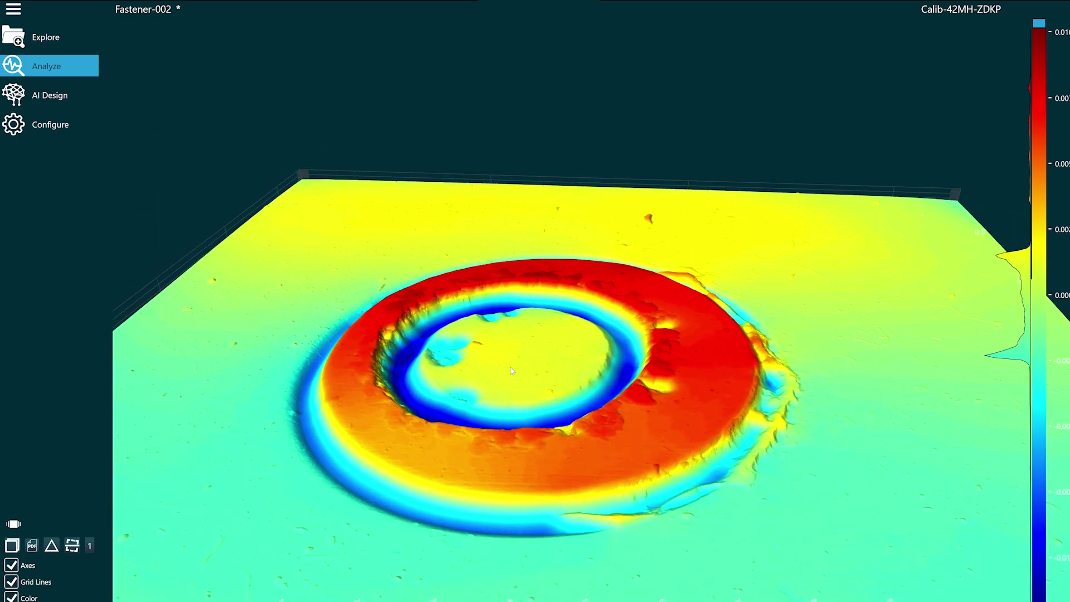
{"action": "scroll", "coordinate": [512, 370], "scroll_direction": "up", "scroll_amount": 3}
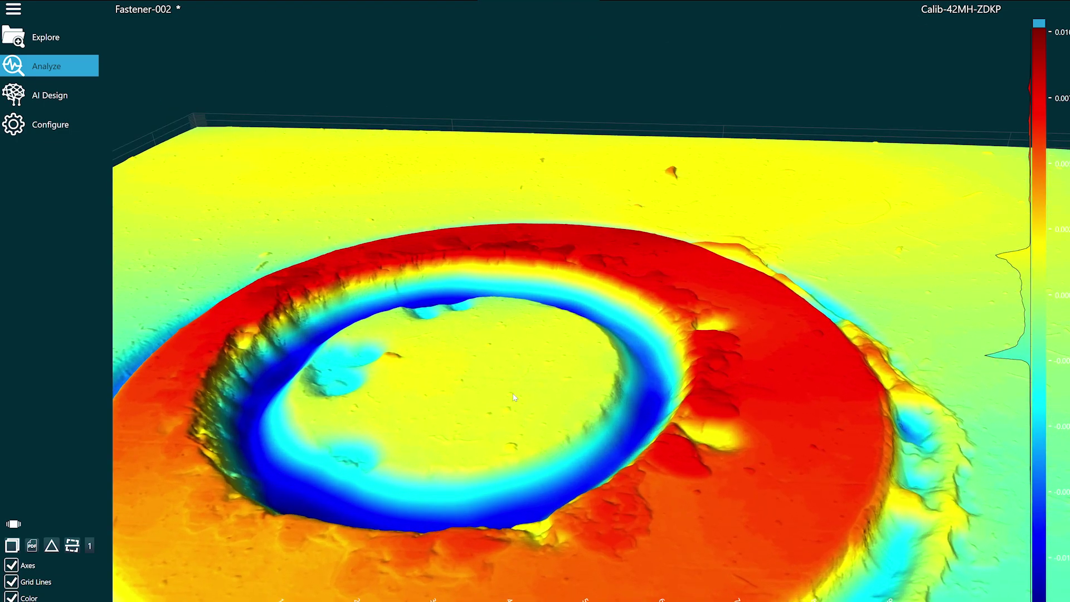
- Orbit the Fastener-002 height map to inspect the raised ring around the hole
{"action": "left_click_drag", "start_coordinate": [535, 401], "coordinate": [552, 396]}
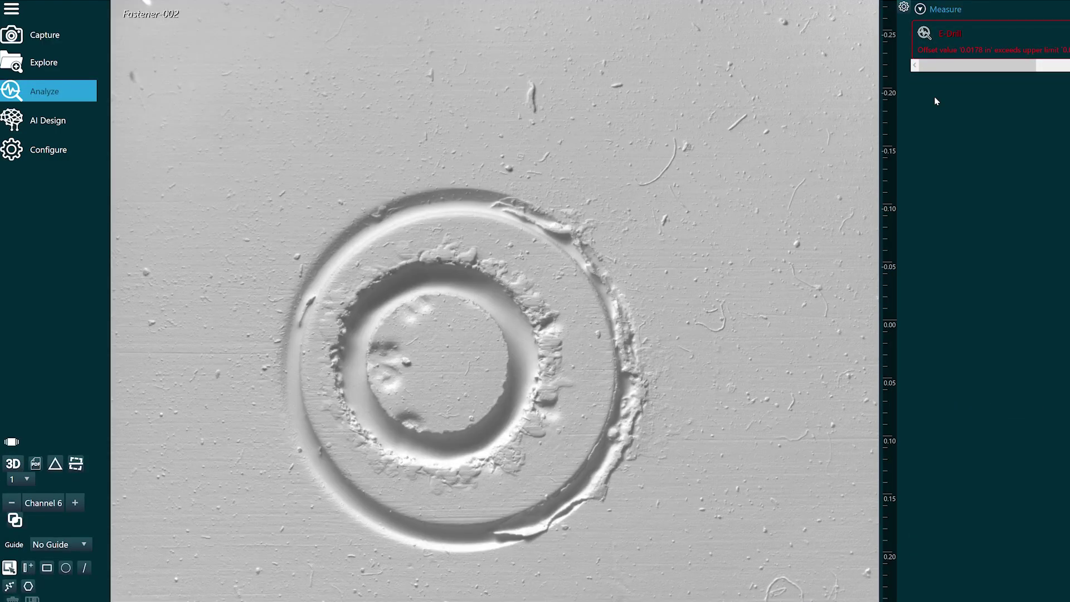
- Start the E-Drill analysis that fits circles and reports a 0.0178 in offset
{"action": "left_click", "coordinate": [1043, 71]}
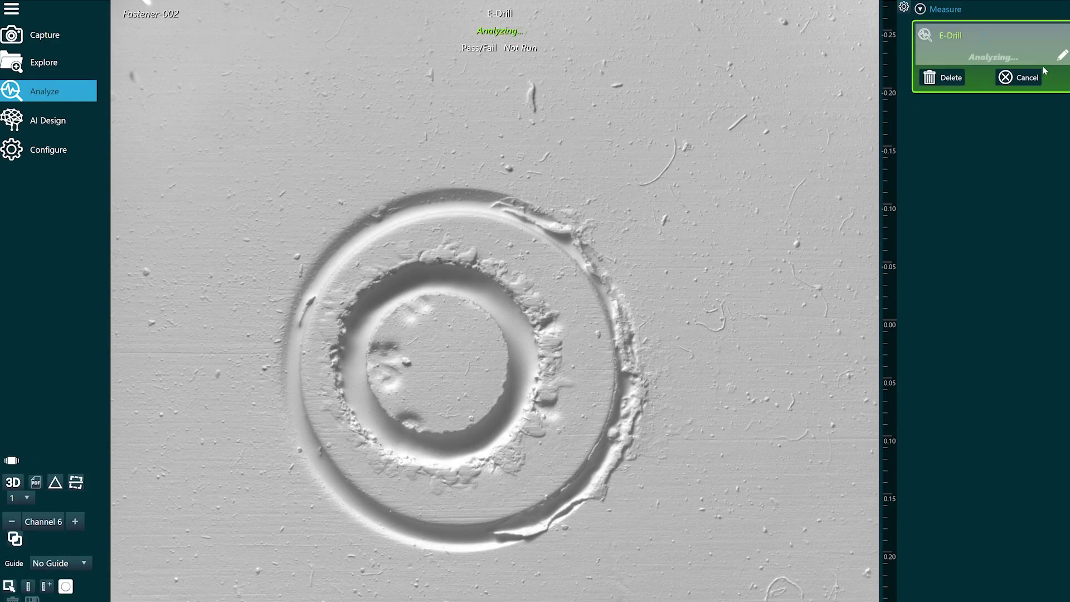